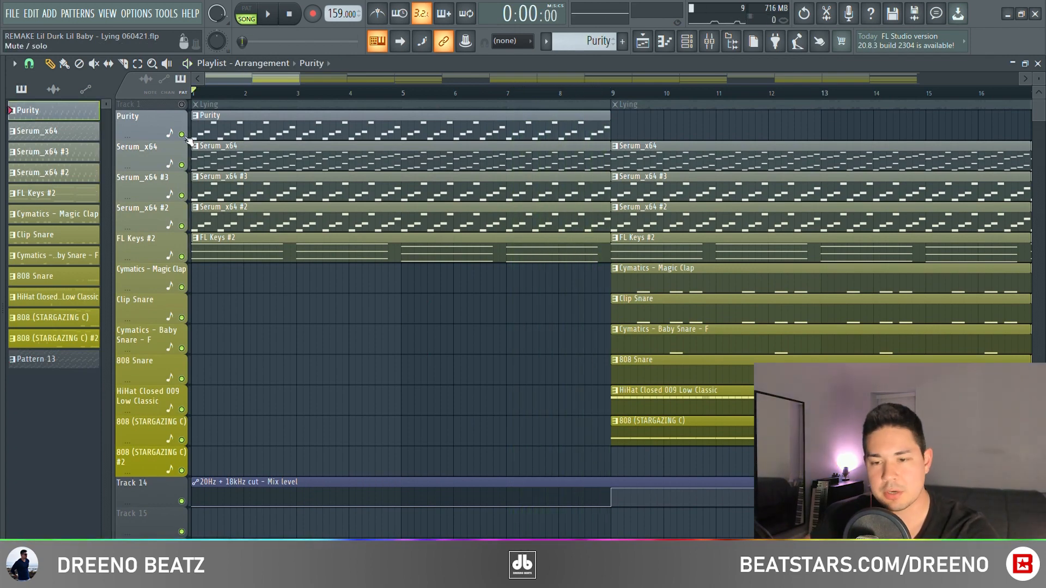
Solo the Purity track, unmute the Serum_x64, Serum_x64 #3 and Serum_x64 #2 tracks, and play the melody layers.
{"action": "right_click", "coordinate": [183, 135]}
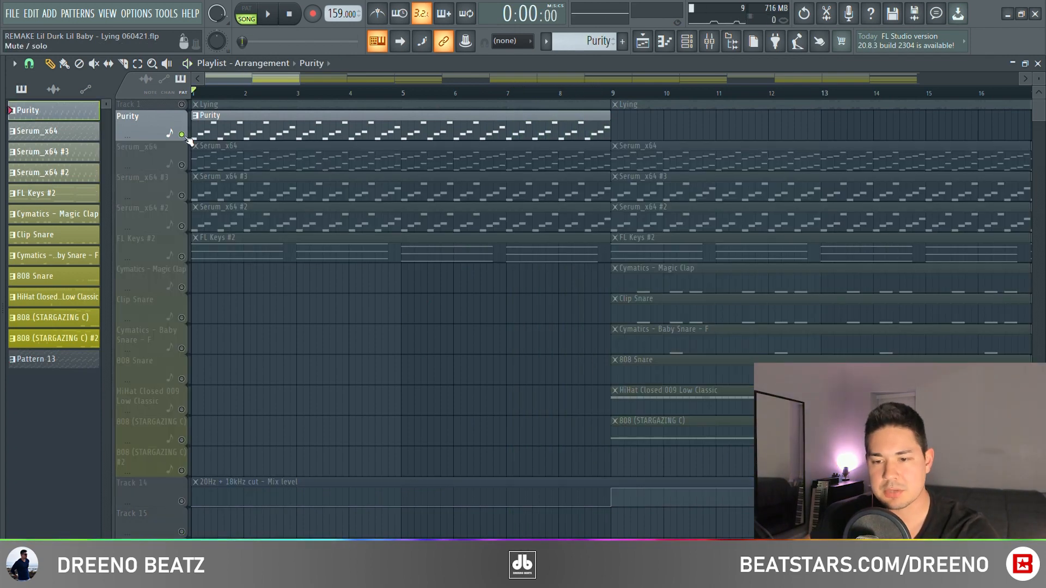
{"action": "left_click", "coordinate": [182, 165]}
{"action": "left_click", "coordinate": [181, 196]}
{"action": "left_click", "coordinate": [181, 227]}
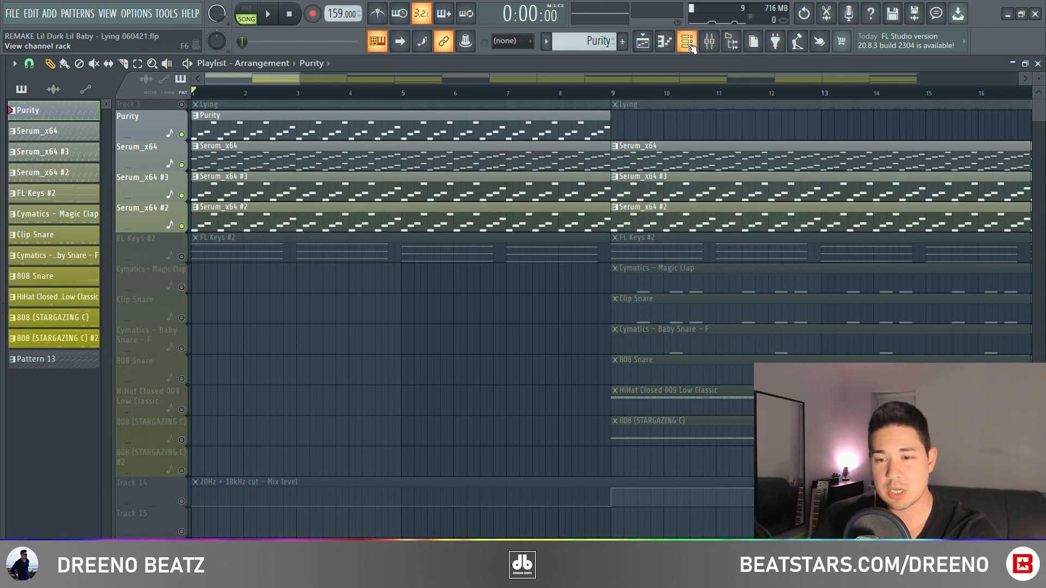
{"action": "key", "text": "space"}
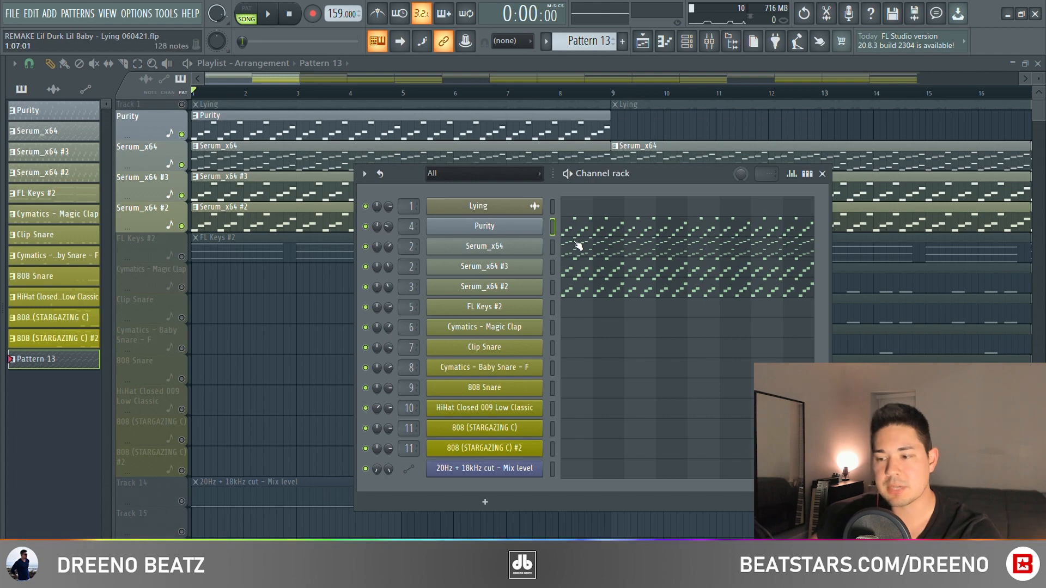
Examine the presets loaded in the Purity, Serum_x64, Serum_x64 #3 and Serum_x64 #2 instruments.
{"action": "left_click", "coordinate": [509, 232]}
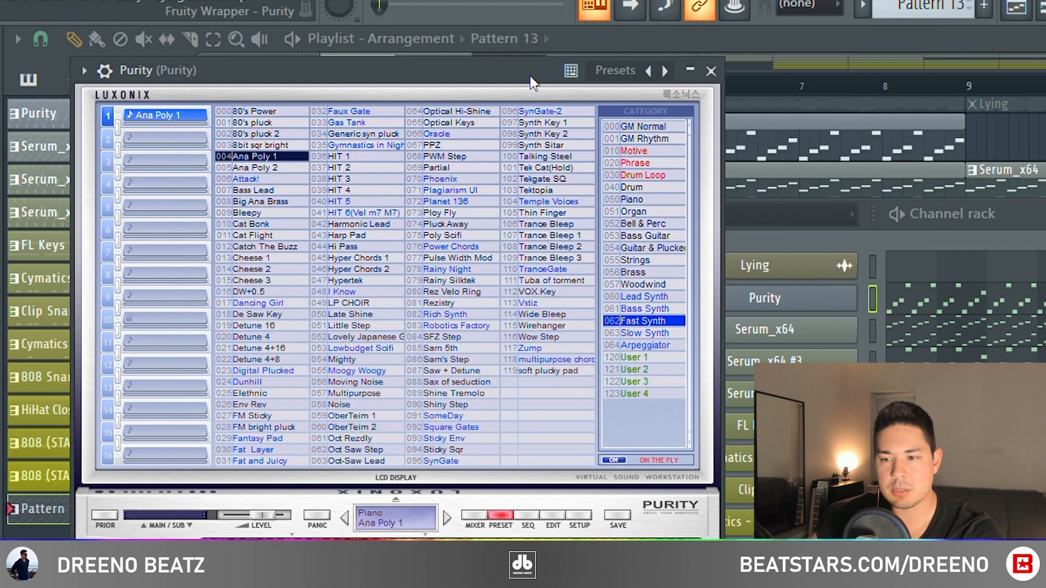
{"action": "left_click", "coordinate": [711, 71]}
{"action": "left_click", "coordinate": [483, 249]}
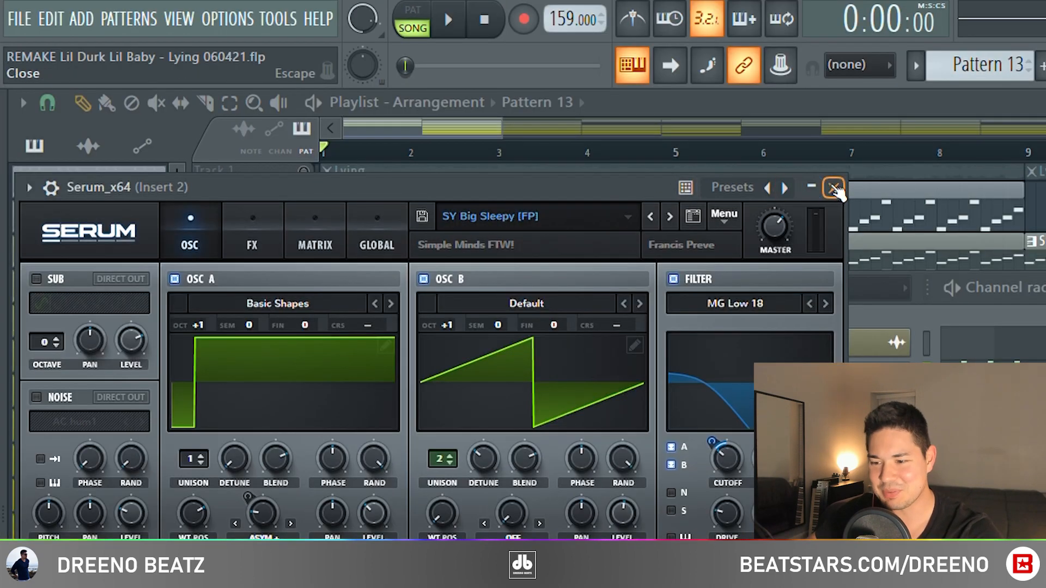
{"action": "left_click", "coordinate": [833, 189]}
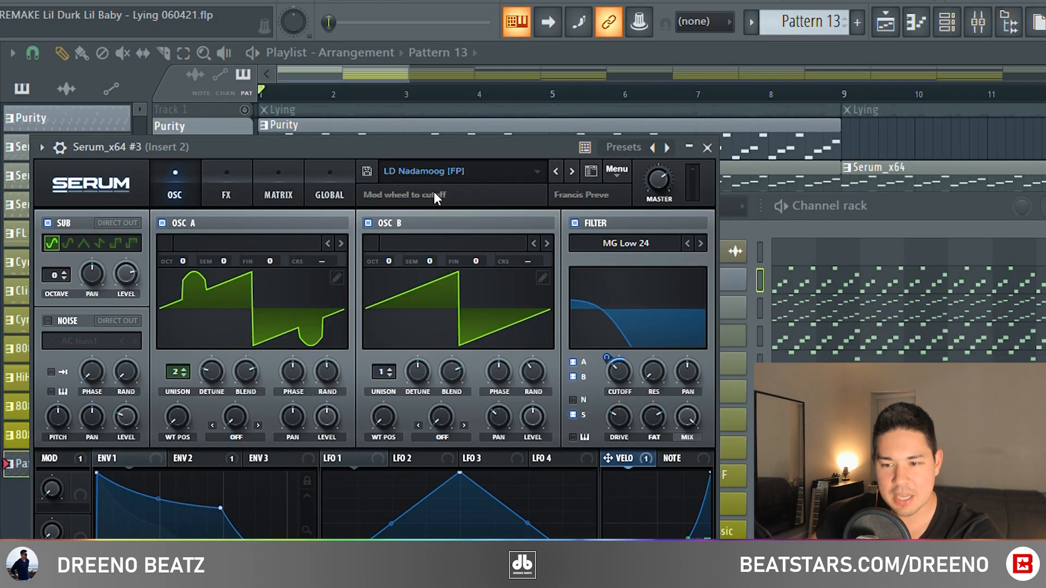
{"action": "left_click", "coordinate": [515, 131]}
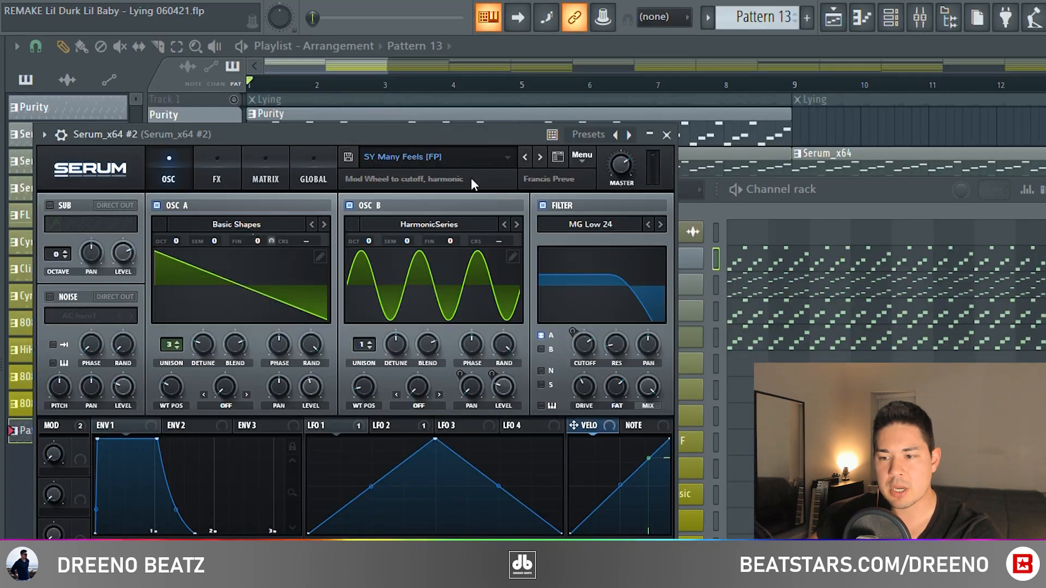
{"action": "left_click", "coordinate": [666, 135]}
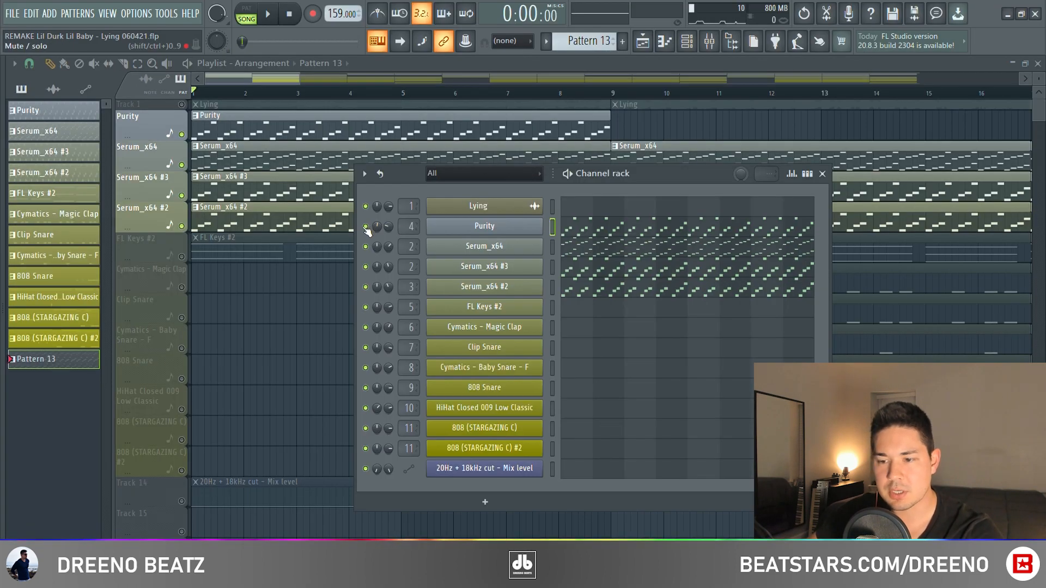
Open the Purity notes of Pattern 13 in the piano roll and listen to them.
{"action": "left_click", "coordinate": [630, 235]}
{"action": "key", "text": "space"}
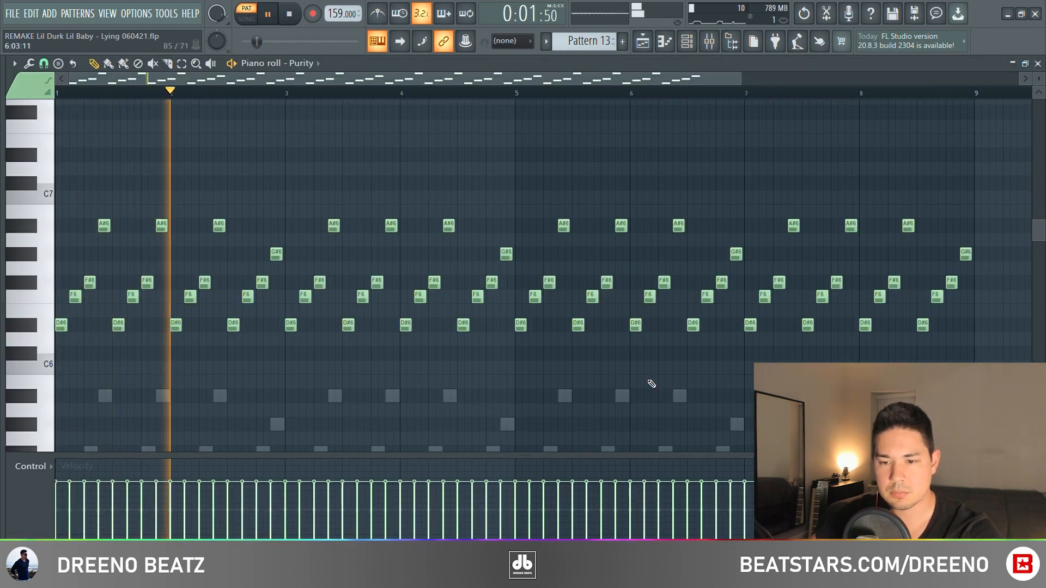
{"action": "key", "text": "space"}
{"action": "key", "text": "Escape"}
Inspect the Serum_x64 and Serum_x64 #3 notes in the piano roll and play the melody layers of Pattern 13.
{"action": "left_click", "coordinate": [576, 252]}
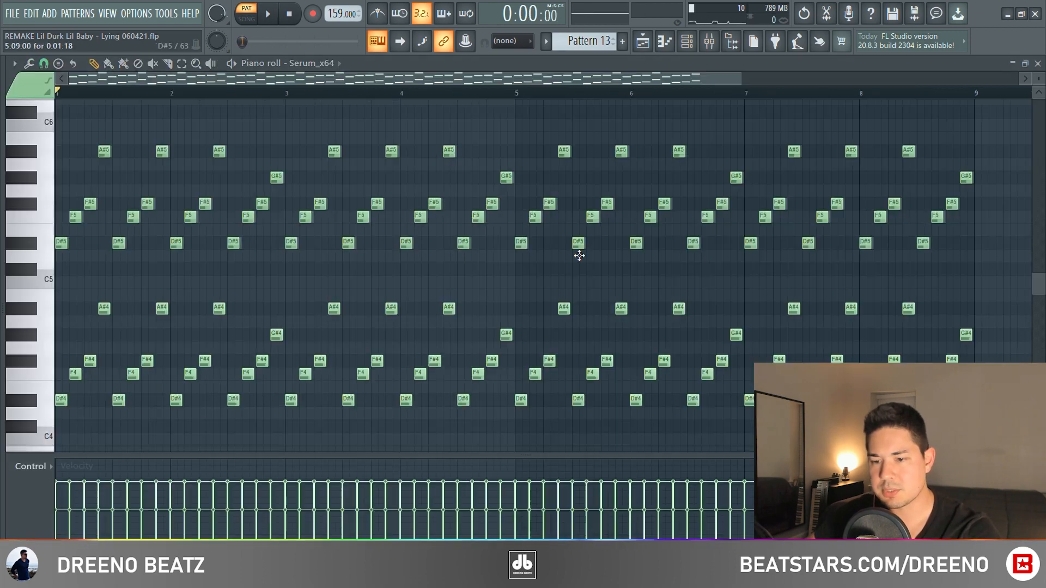
{"action": "key", "text": "space"}
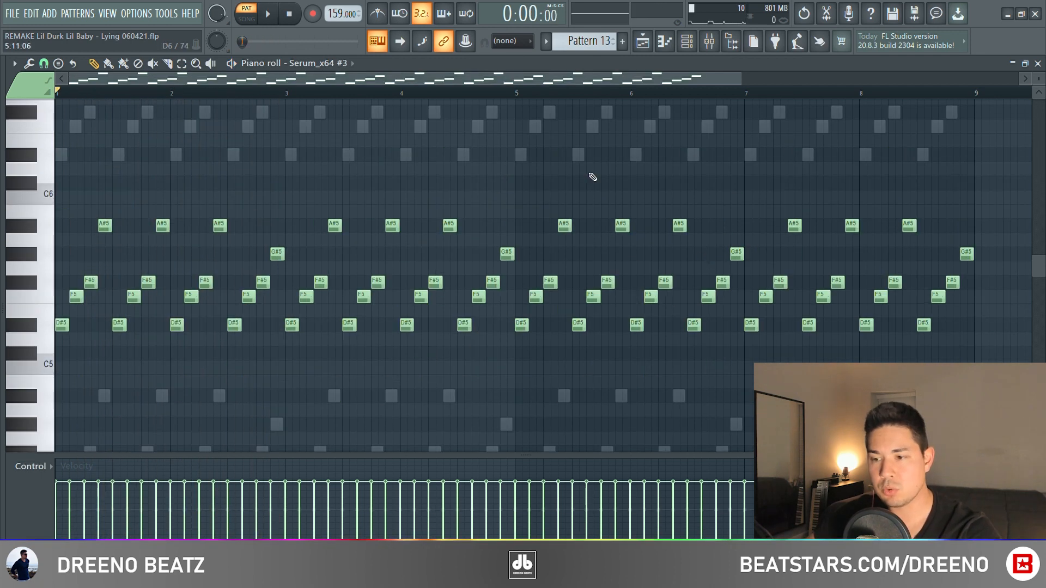
{"action": "key", "text": "space"}
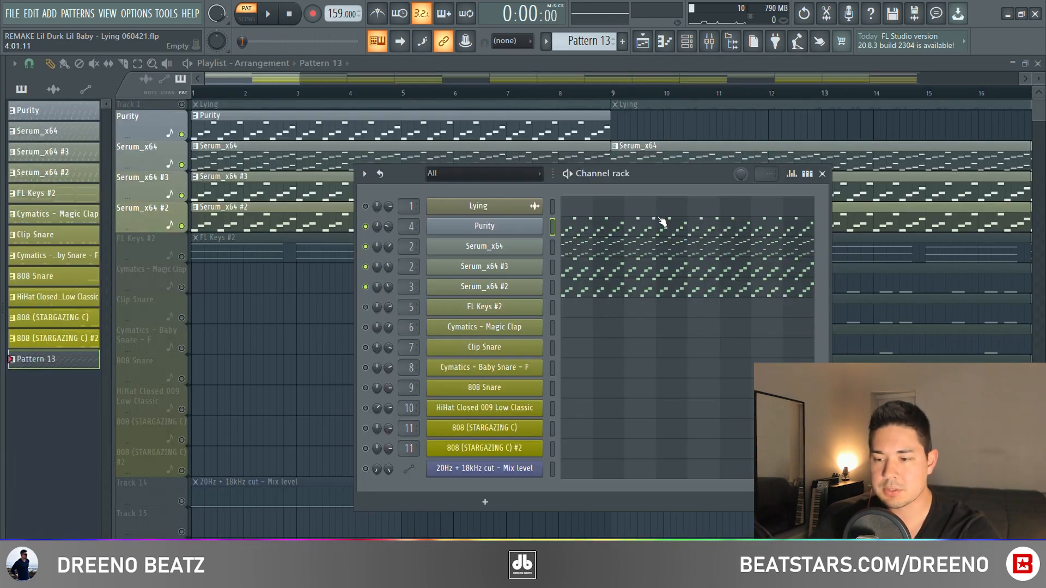
{"action": "key", "text": "space"}
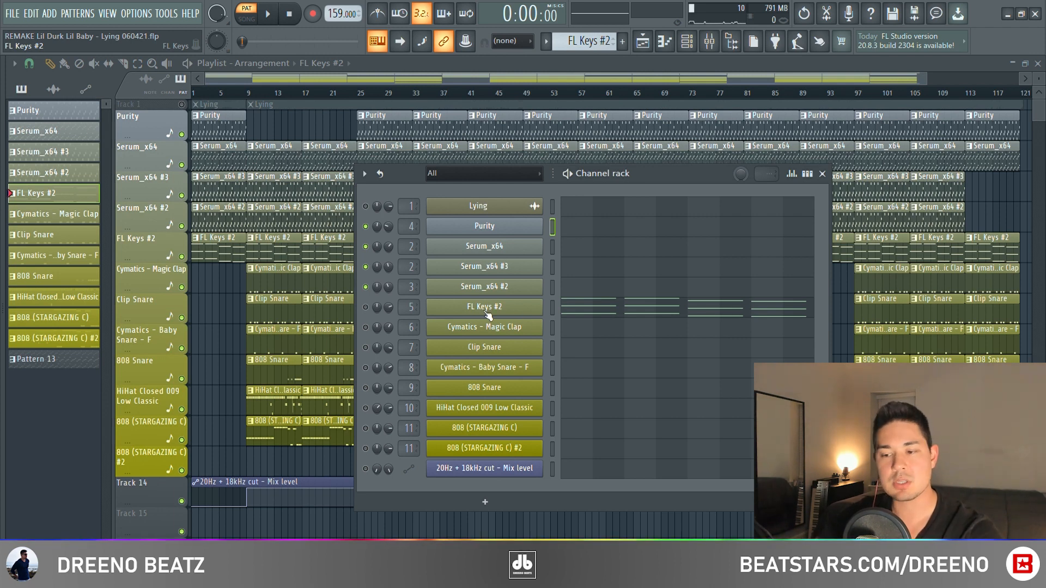
Play the FL Keys #2 notes and examine its mixer effects, Fruity parametric EQ 2 and Fruity delay 2.
{"action": "left_click", "coordinate": [719, 306]}
{"action": "key", "text": "space"}
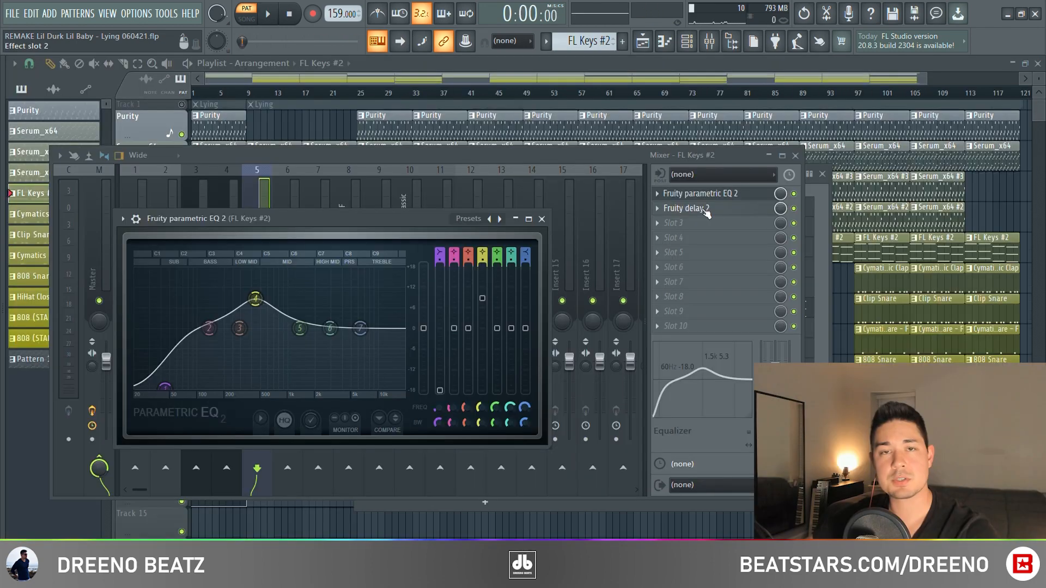
{"action": "left_click_drag", "start_coordinate": [255, 318], "coordinate": [269, 300]}
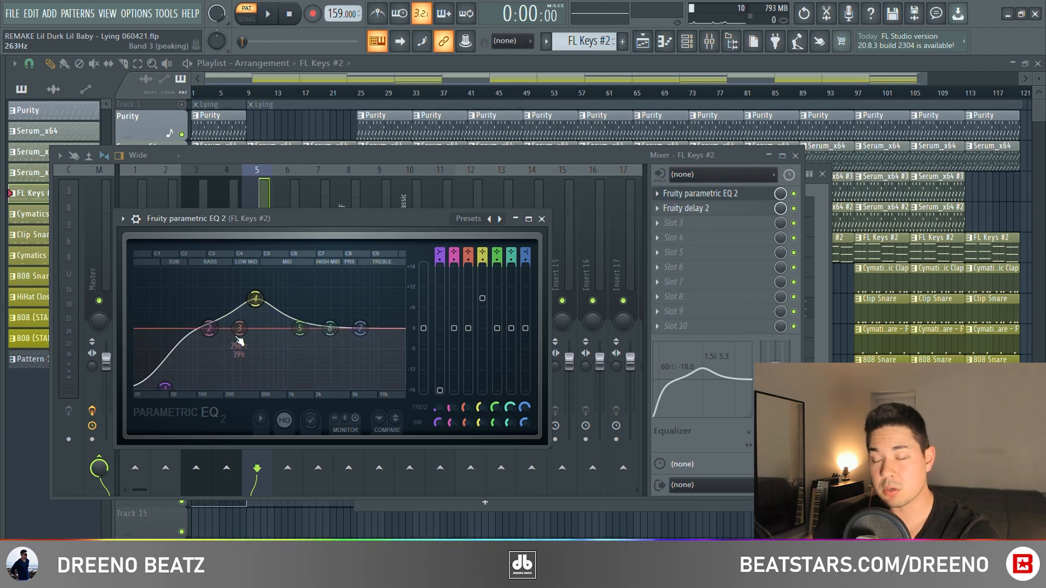
{"action": "left_click", "coordinate": [699, 213]}
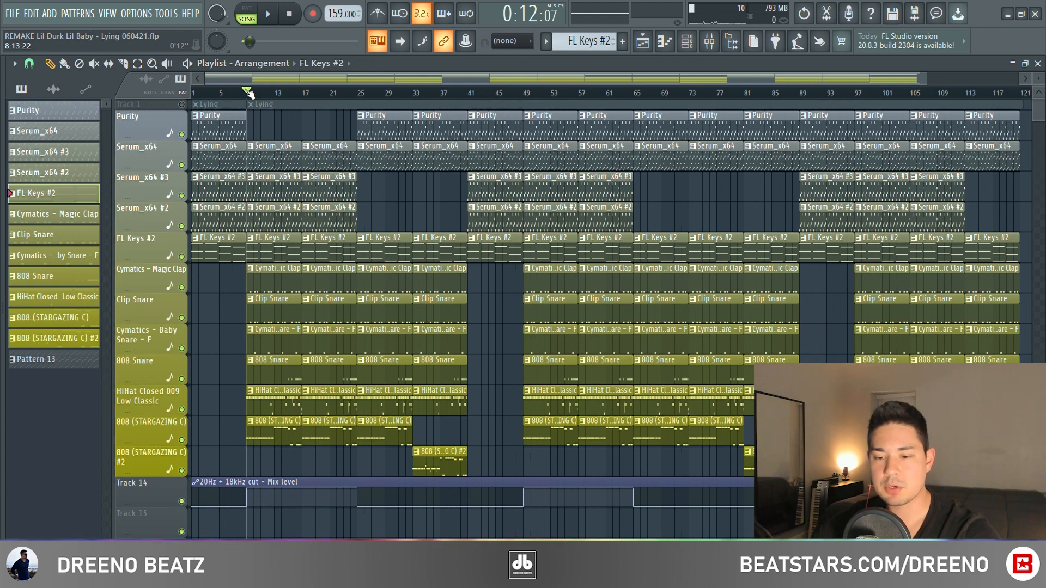
Play the full arrangement from bar 9, and solo the Purity track to hear it from bar 5.
{"action": "key", "text": "space"}
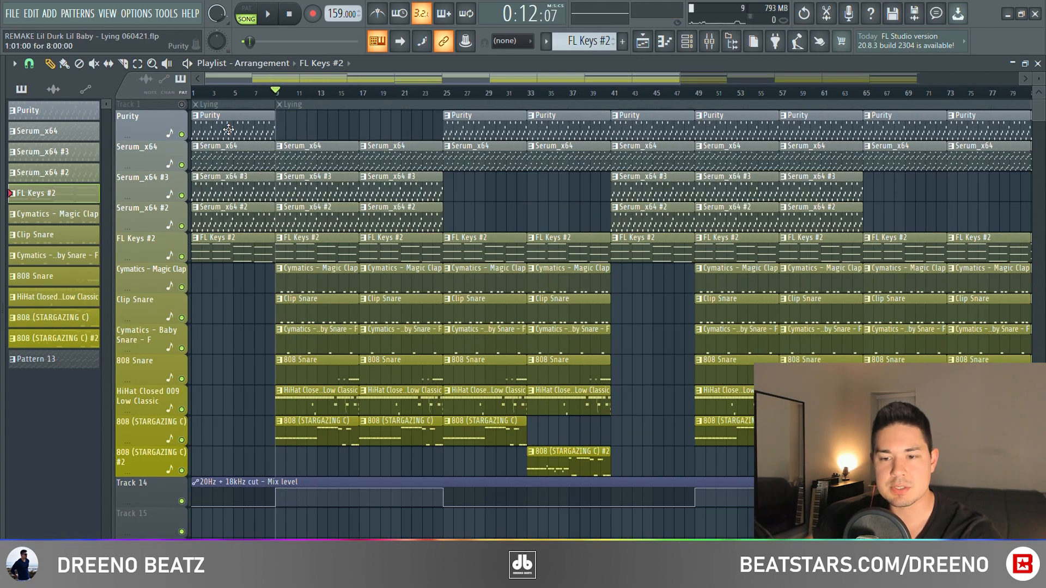
{"action": "right_click", "coordinate": [182, 135]}
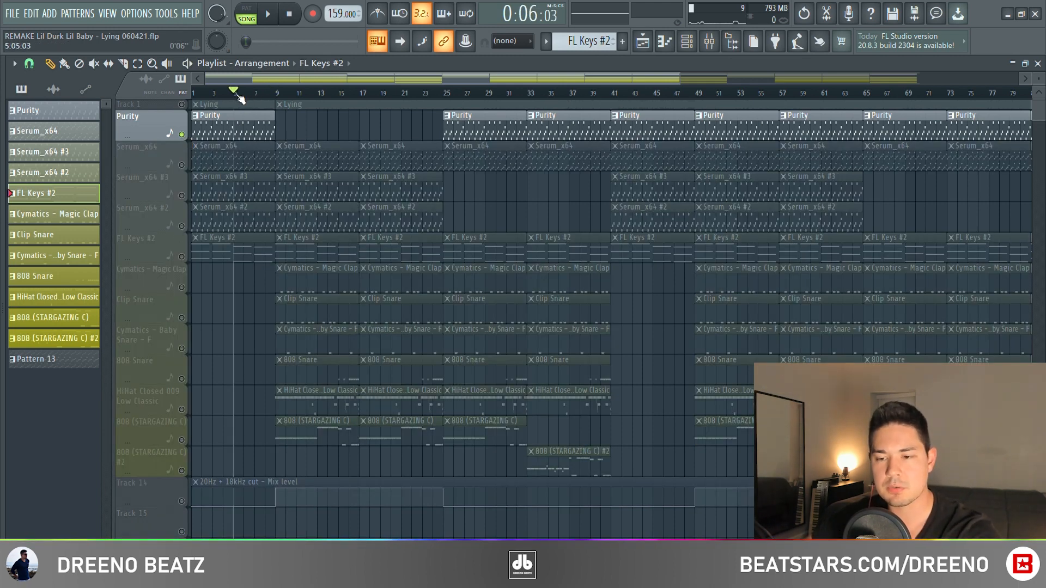
{"action": "key", "text": "space"}
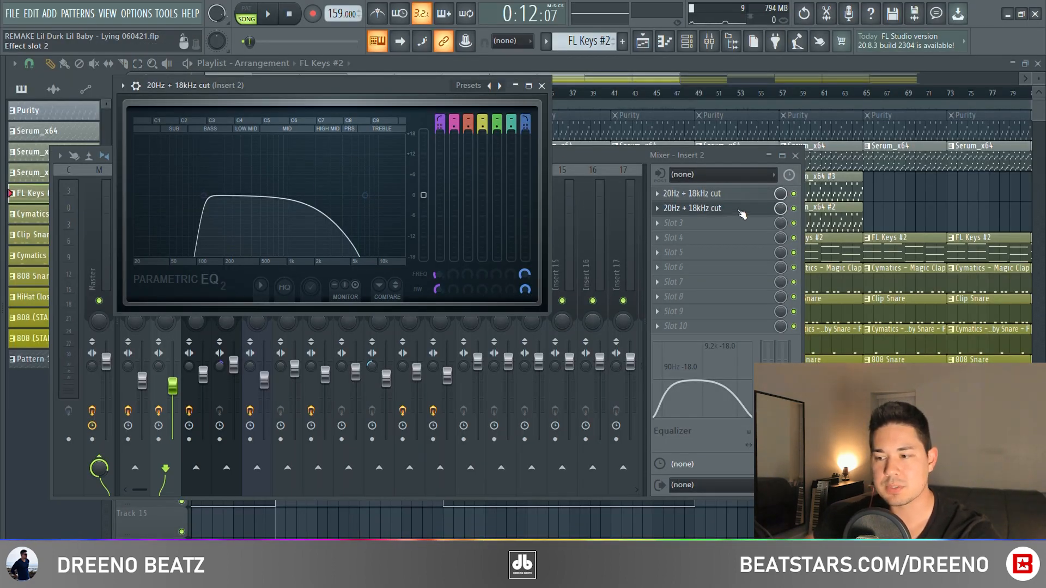
Toggle the second 20Hz + 18kHz cut effect on mixer Insert 2, inspect it and compare the sound during playback.
{"action": "left_click", "coordinate": [794, 210]}
{"action": "key", "text": "space"}
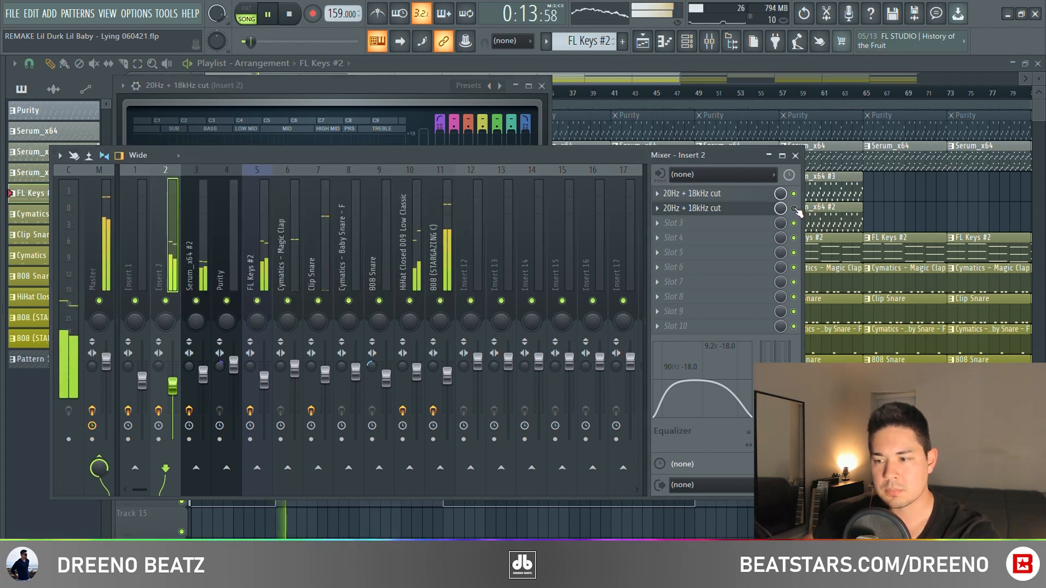
{"action": "key", "text": "space"}
{"action": "left_click", "coordinate": [748, 212]}
{"action": "key", "text": "space"}
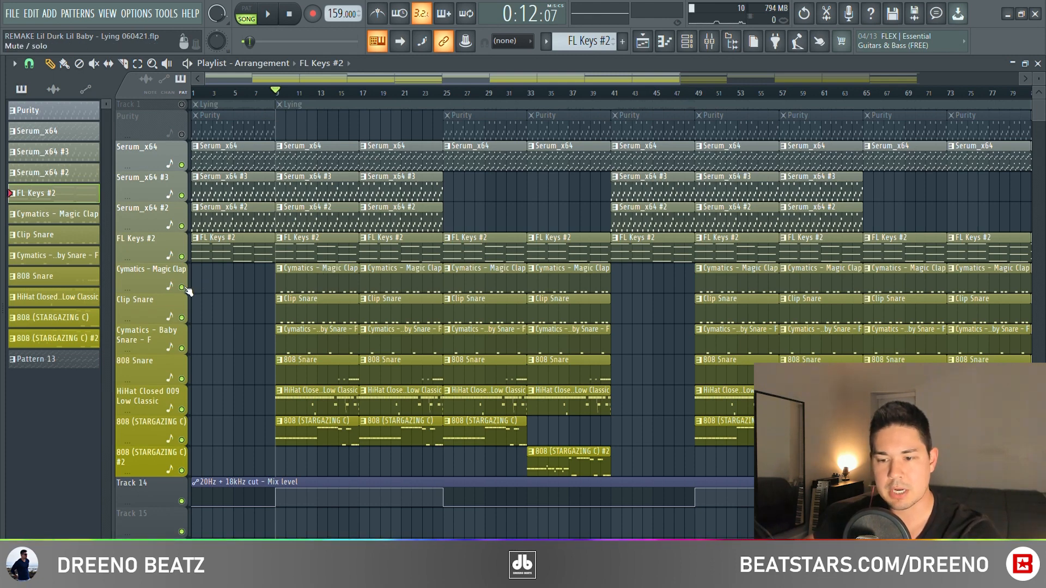
Mute the three Serum tracks and FL Keys #2, and listen to the drums and the Cymatics - Magic Clap notes.
{"action": "left_click_drag", "start_coordinate": [181, 257], "coordinate": [182, 164]}
{"action": "key", "text": "space"}
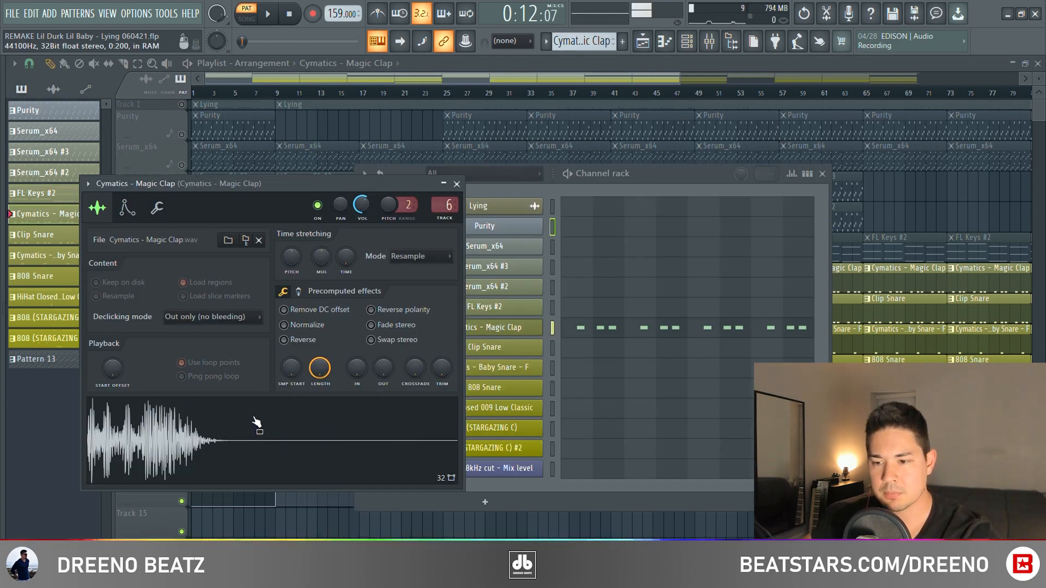
{"action": "left_click", "coordinate": [728, 328]}
{"action": "key", "text": "space"}
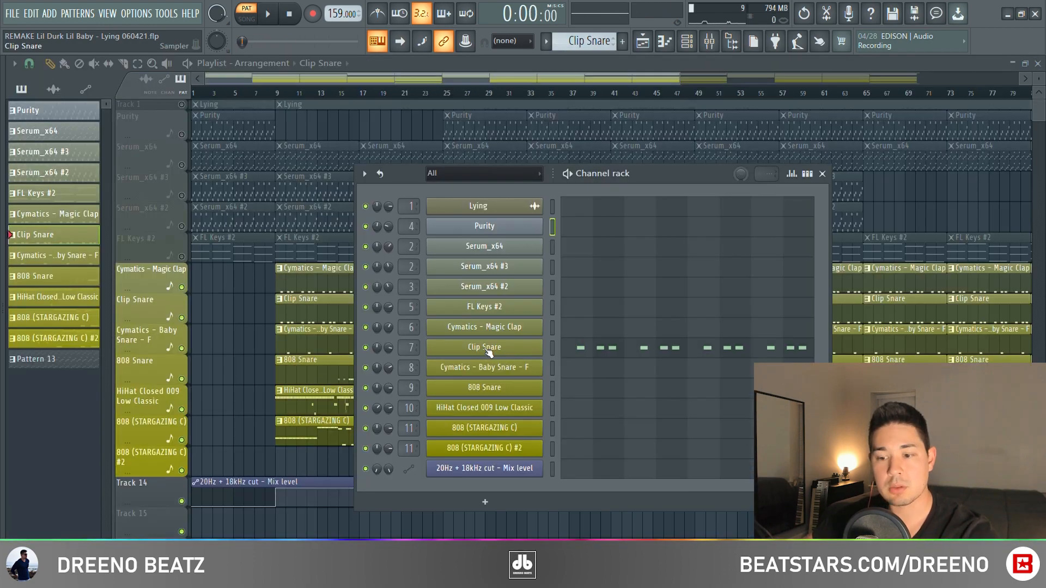
Examine the Clip Snare and Cymatics - Baby Snare - F samples and note patterns, and listen to them.
{"action": "left_click", "coordinate": [487, 349]}
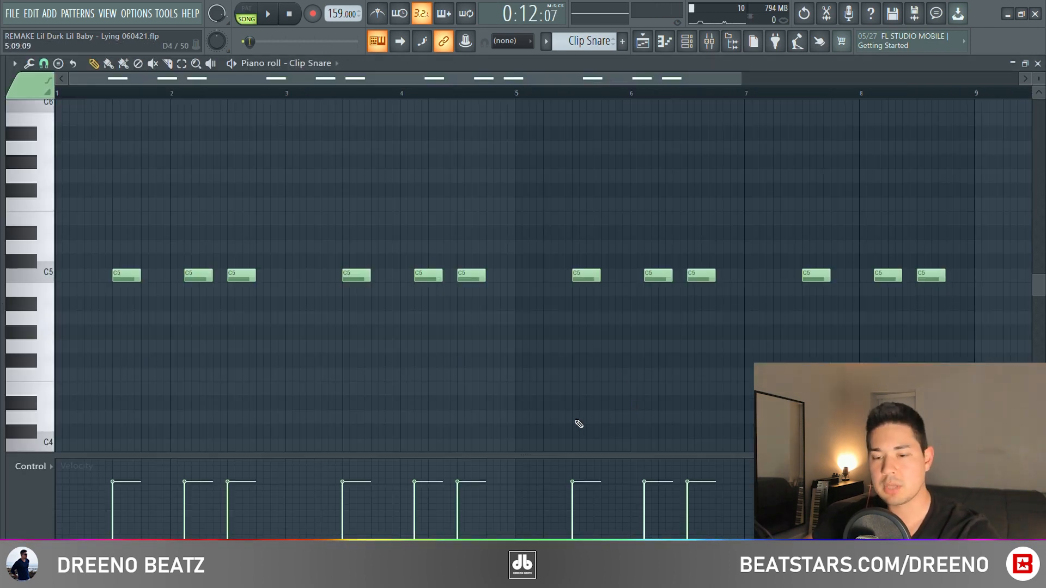
{"action": "key", "text": "space"}
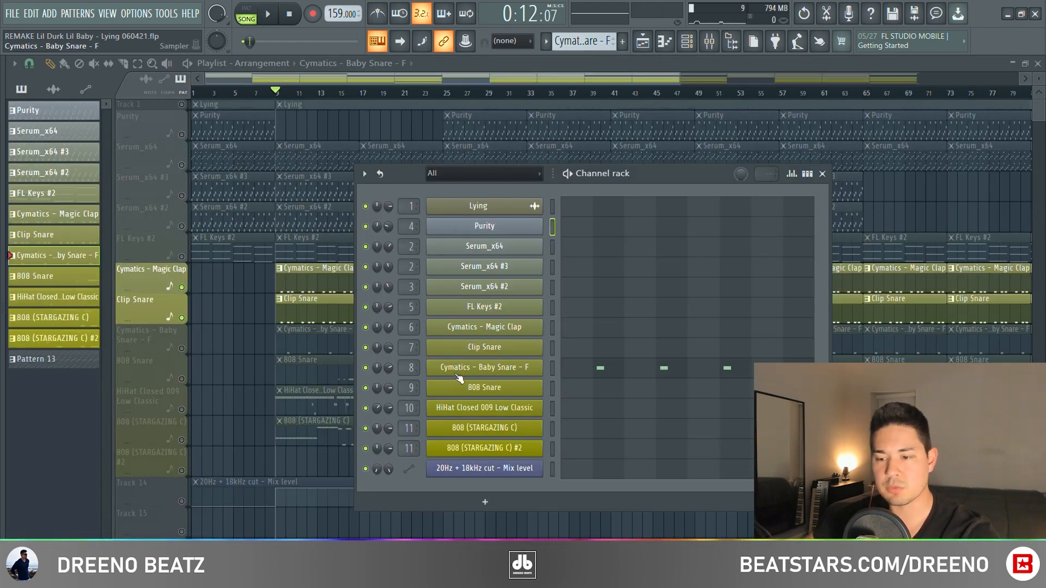
{"action": "left_click", "coordinate": [512, 371]}
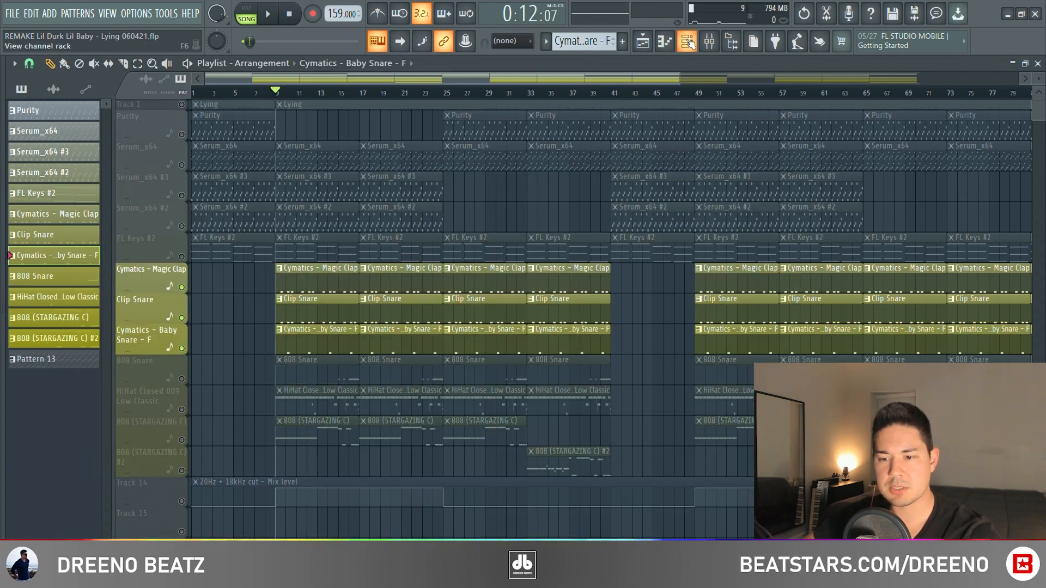
{"action": "left_click", "coordinate": [665, 41]}
{"action": "key", "text": "space"}
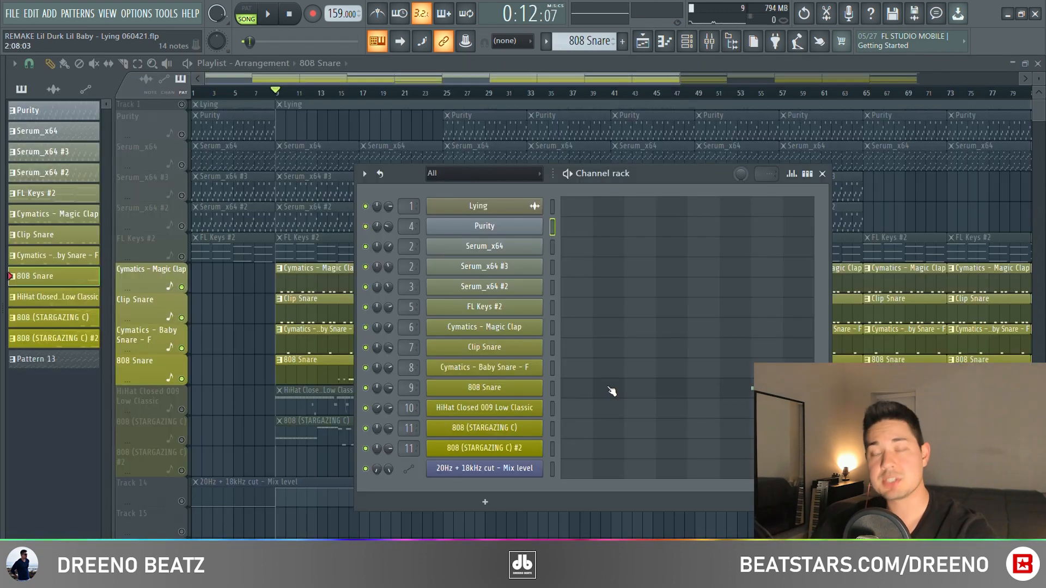
Review the 808 Snare sample settings and listen to its notes in the piano roll.
{"action": "left_click", "coordinate": [525, 389]}
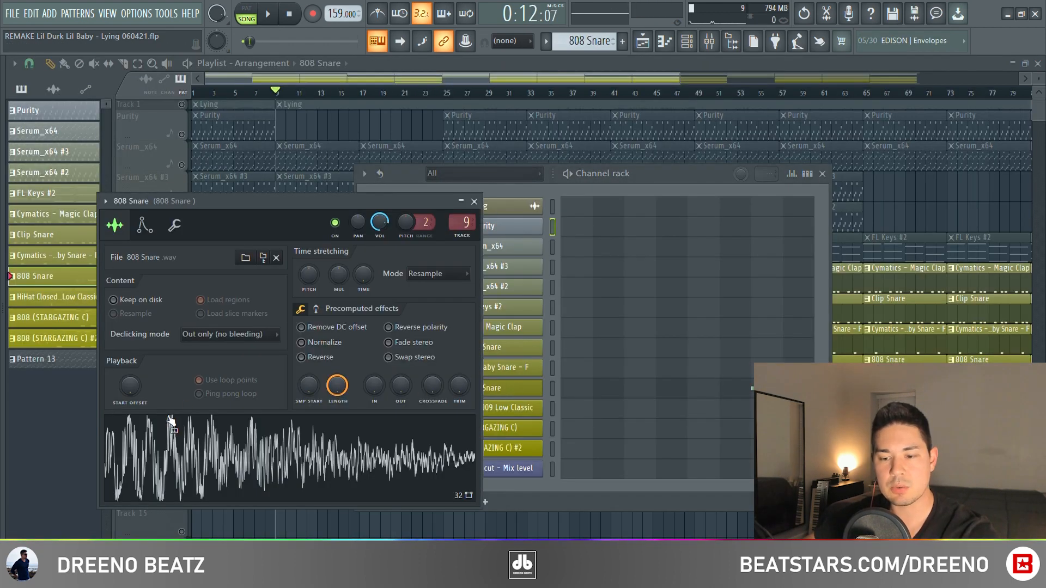
{"action": "left_click", "coordinate": [474, 202]}
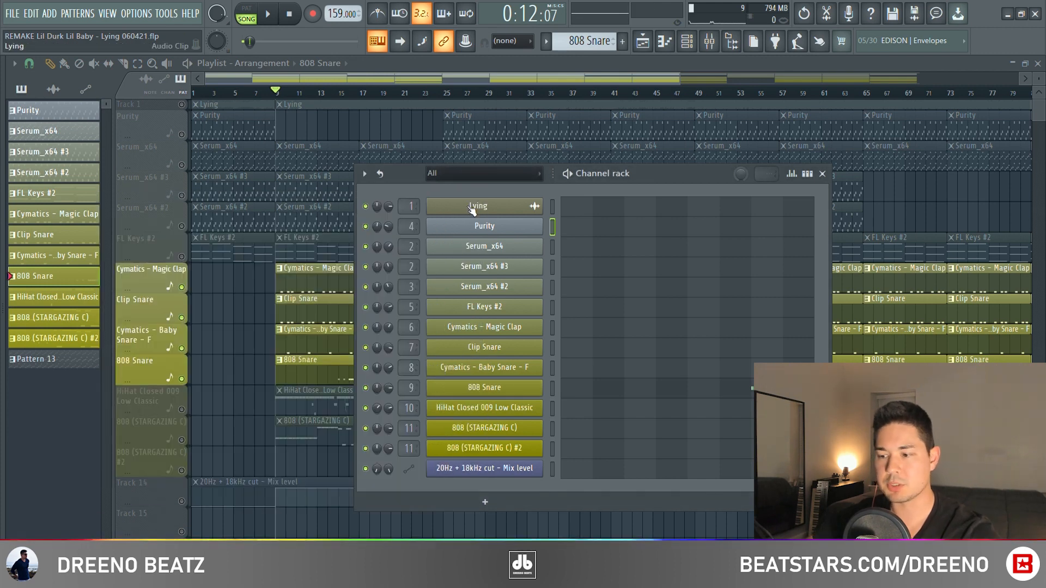
{"action": "left_click", "coordinate": [697, 393]}
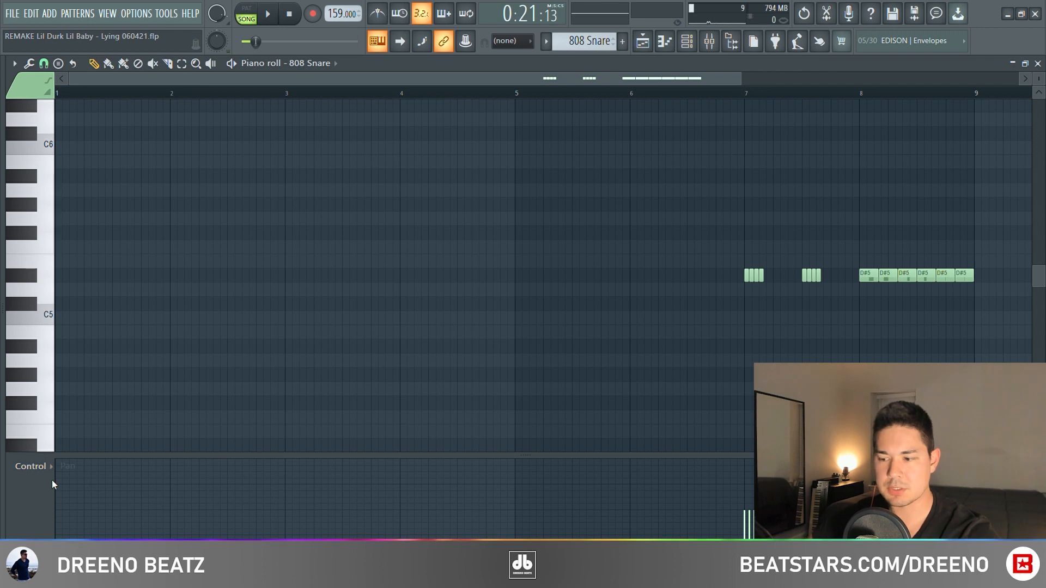
{"action": "key", "text": "space"}
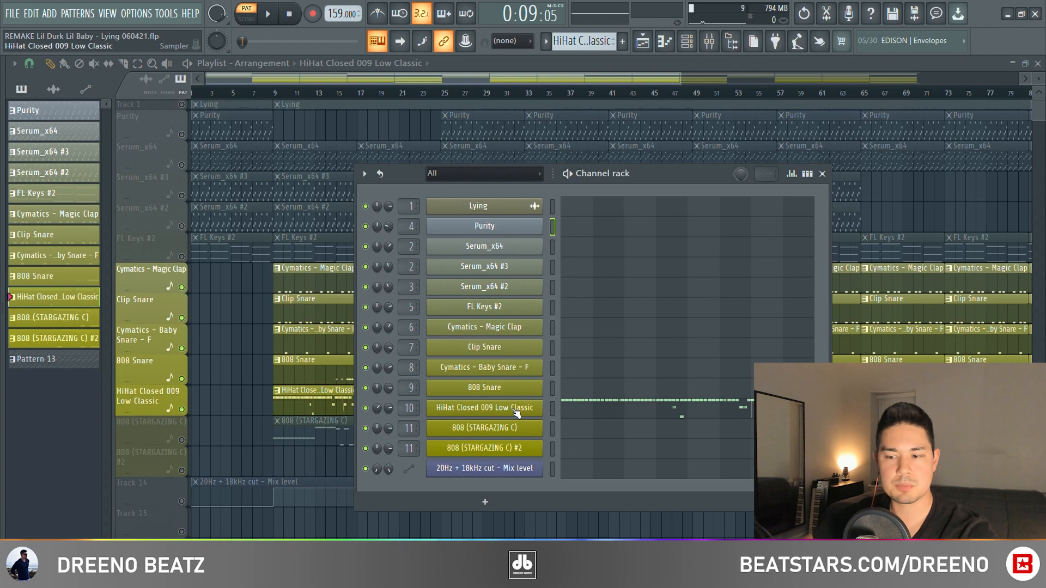
Review the HiHat Closed 009 Low Classic sample settings and listen to its notes in the piano roll.
{"action": "left_click", "coordinate": [516, 413]}
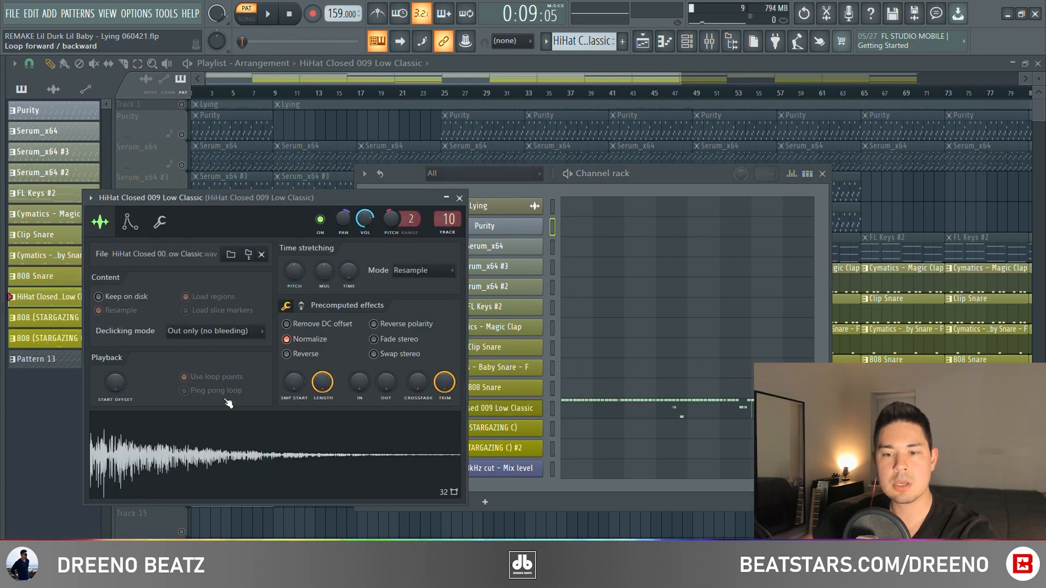
{"action": "left_click_drag", "start_coordinate": [240, 196], "coordinate": [437, 195]}
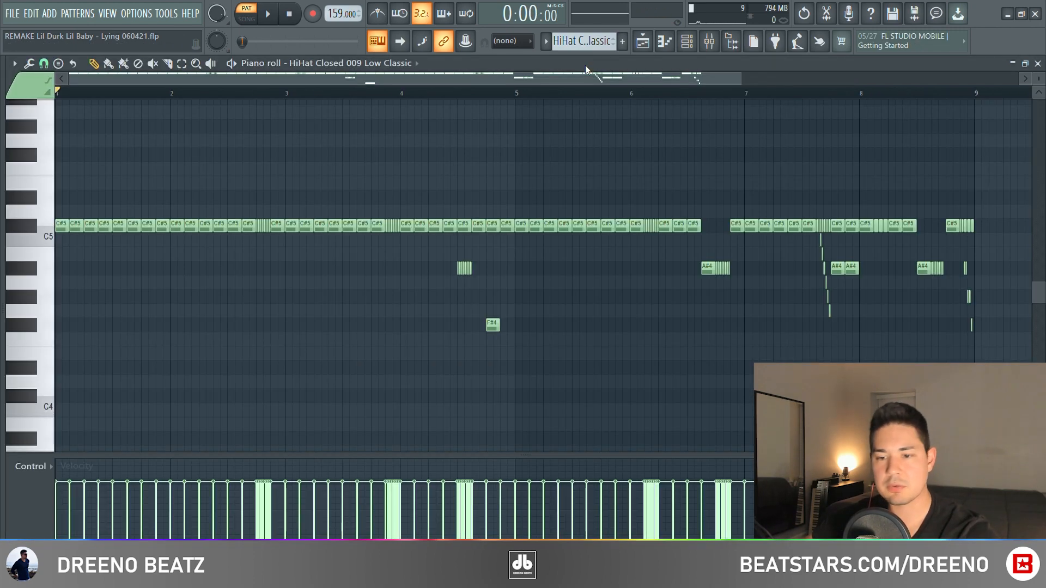
{"action": "key", "text": "space"}
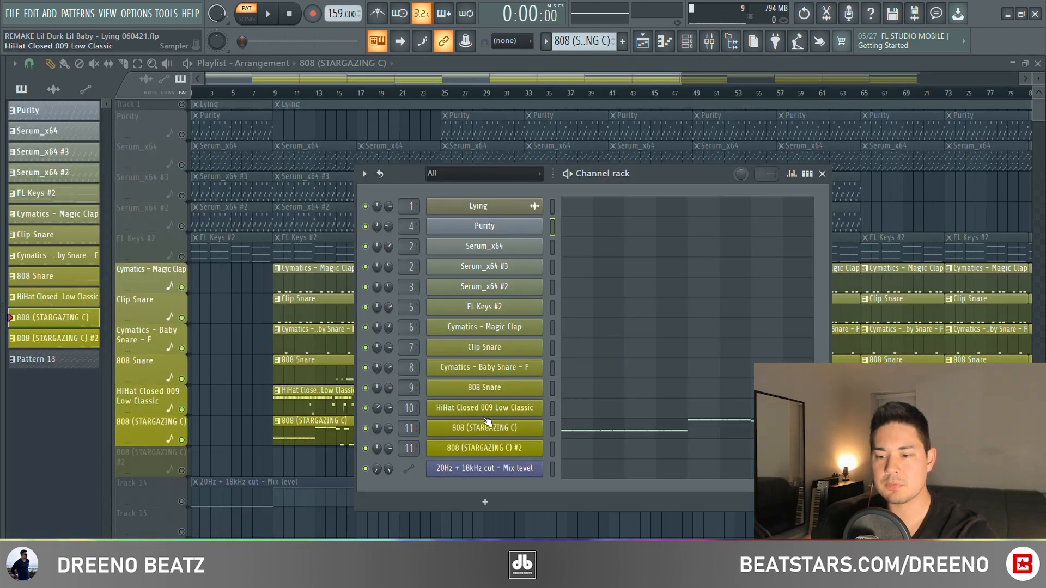
Open the 808 (STARGAZING C) channel's sample settings.
{"action": "left_click", "coordinate": [478, 428]}
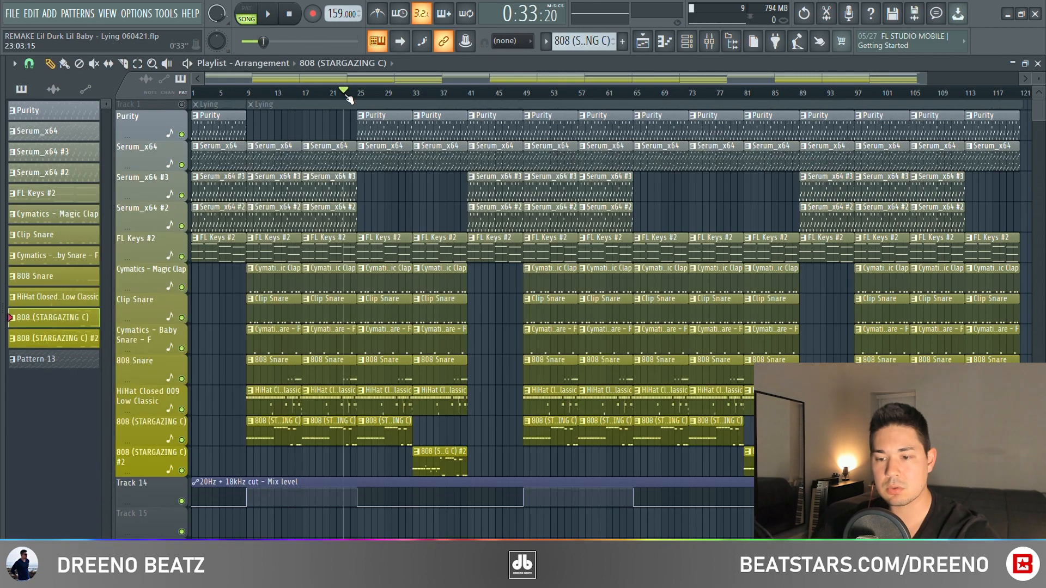
Play the arrangement up to bar 25, and mark bars 25 to 41 across all tracks in the playlist.
{"action": "key", "text": "space"}
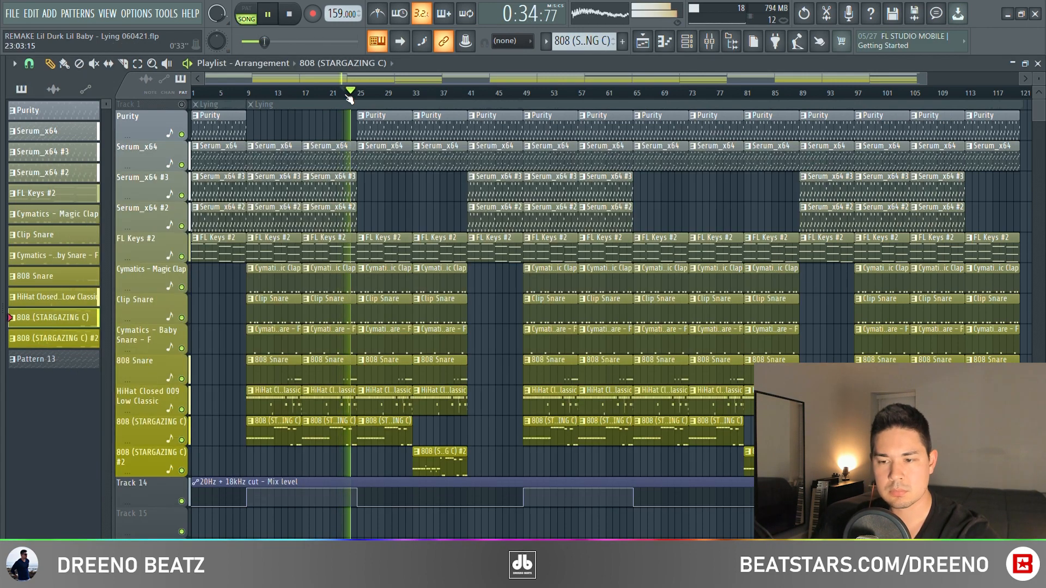
{"action": "key", "text": "space"}
{"action": "left_click_drag", "start_coordinate": [351, 93], "coordinate": [470, 94]}
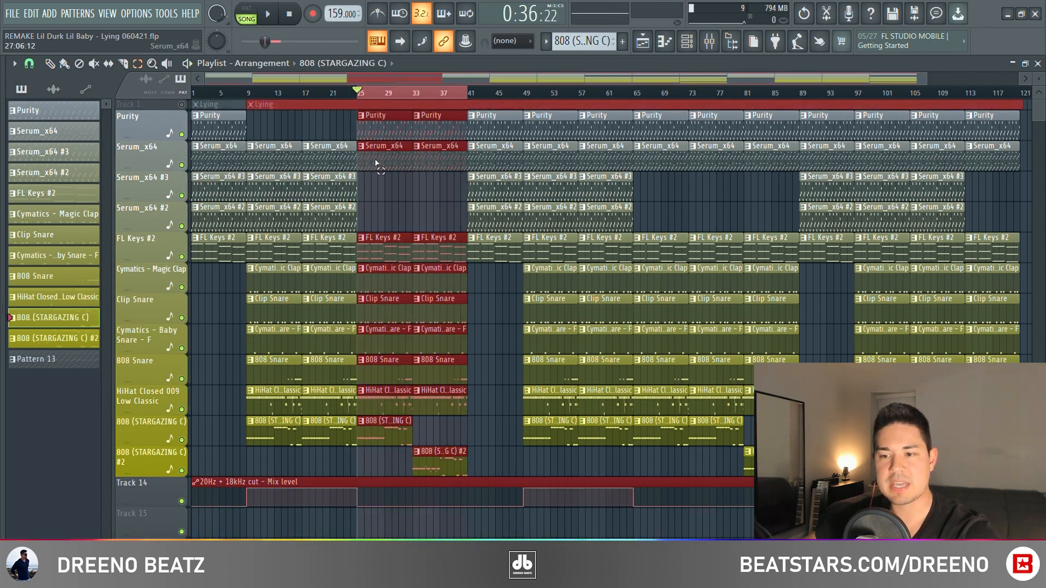
Select the first Purity clip and listen to the melody tracks with the drum and 808 tracks muted.
{"action": "left_click", "coordinate": [238, 129], "text": "ctrl"}
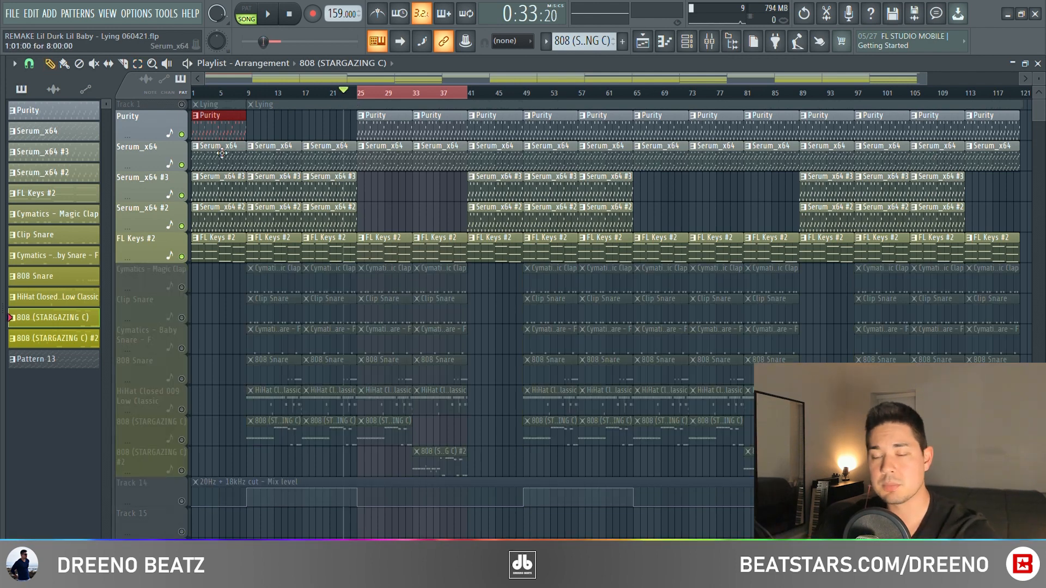
{"action": "key", "text": "space"}
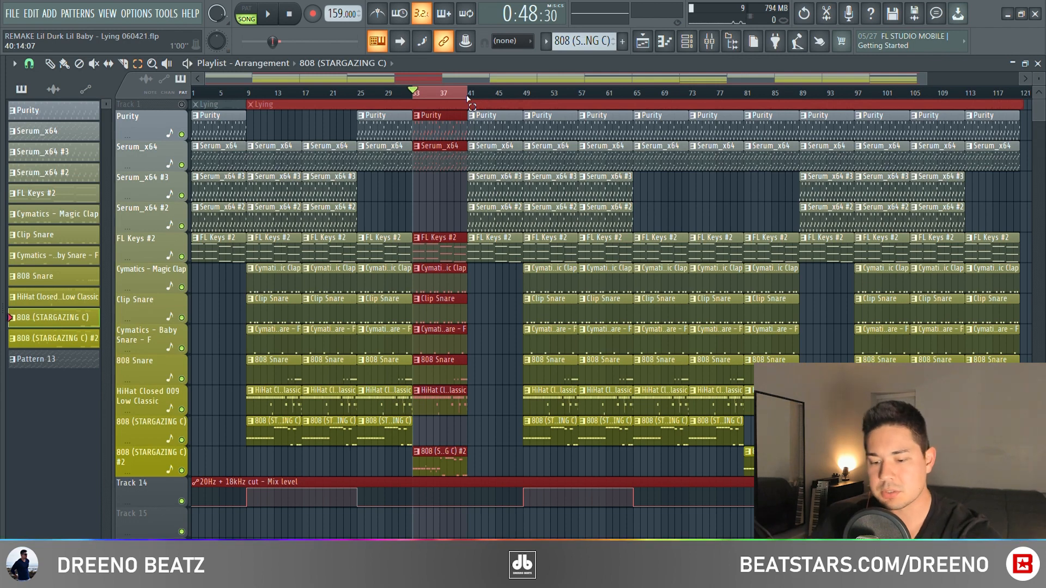
Mark bars 33 to 41, and examine the 808 (STARGAZING C) #2 pattern's notes in the piano roll and listen to them.
{"action": "left_click", "coordinate": [467, 98], "text": "ctrl"}
{"action": "left_click", "coordinate": [453, 467]}
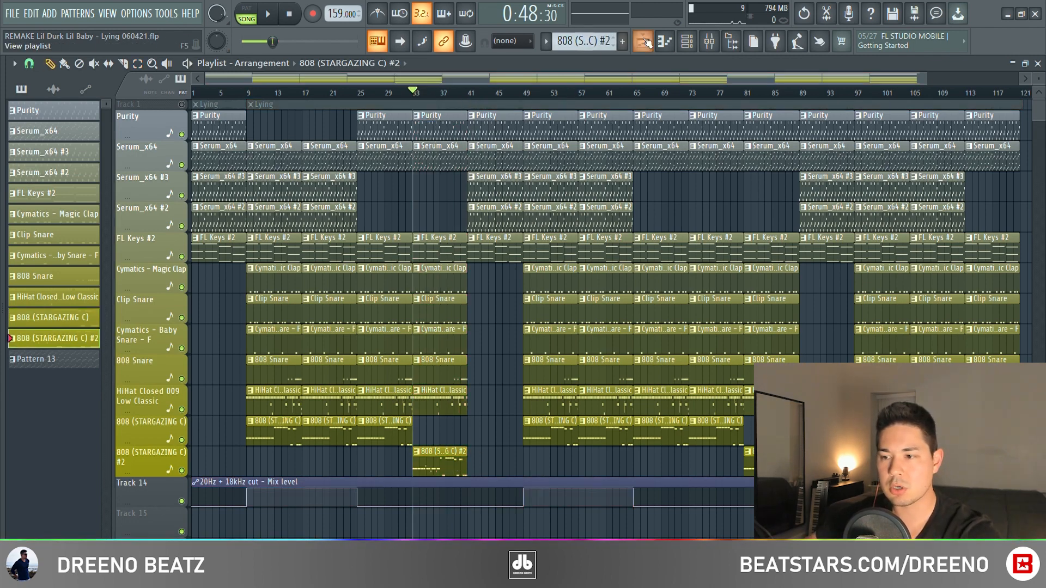
{"action": "left_click", "coordinate": [694, 47]}
{"action": "left_click", "coordinate": [580, 448]}
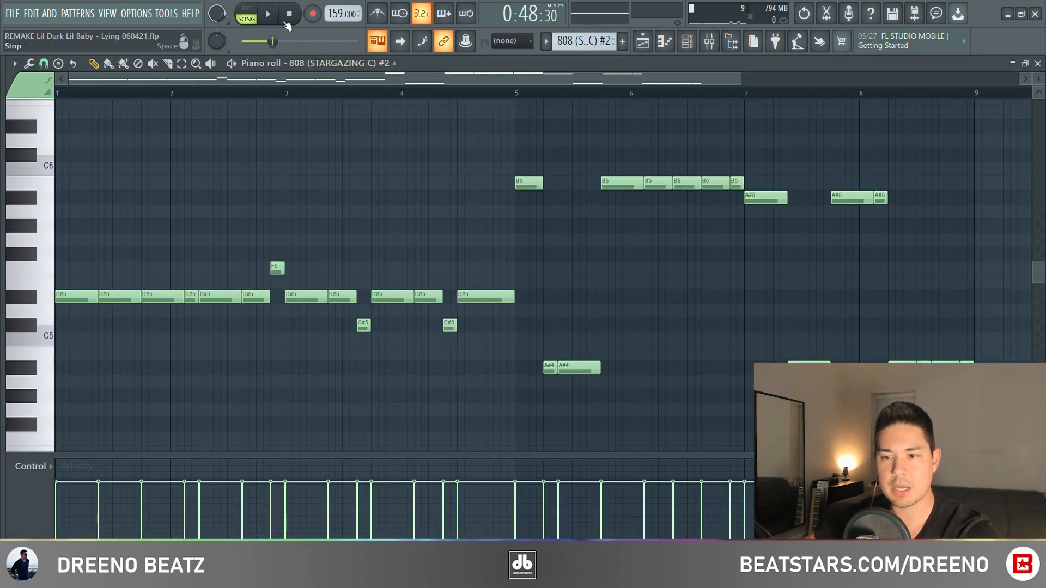
{"action": "key", "text": "space"}
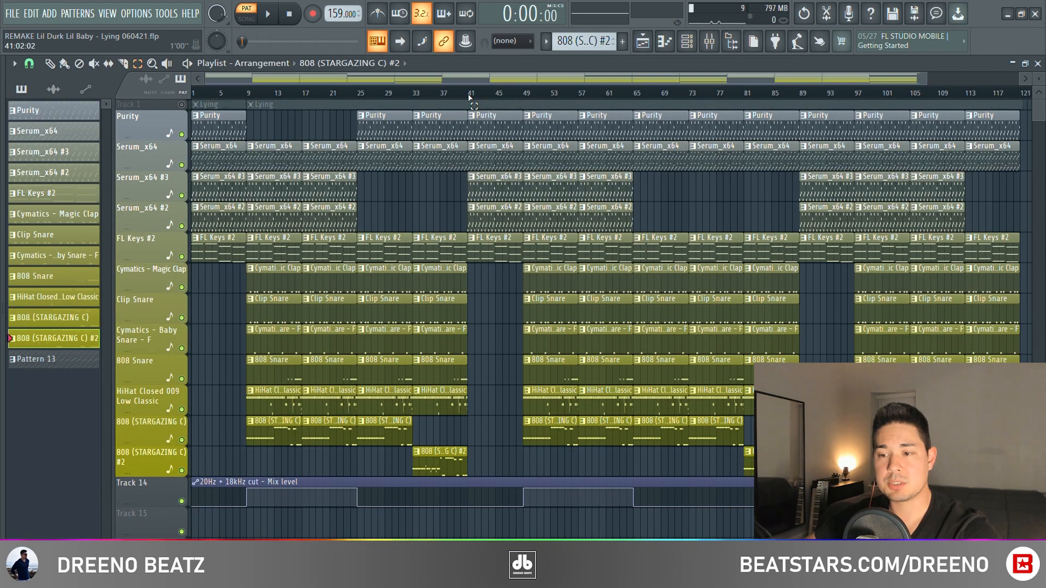
Mark the drumless section from bar 41 to 49, then clear the selection and play the arrangement.
{"action": "left_click_drag", "start_coordinate": [470, 97], "coordinate": [515, 96]}
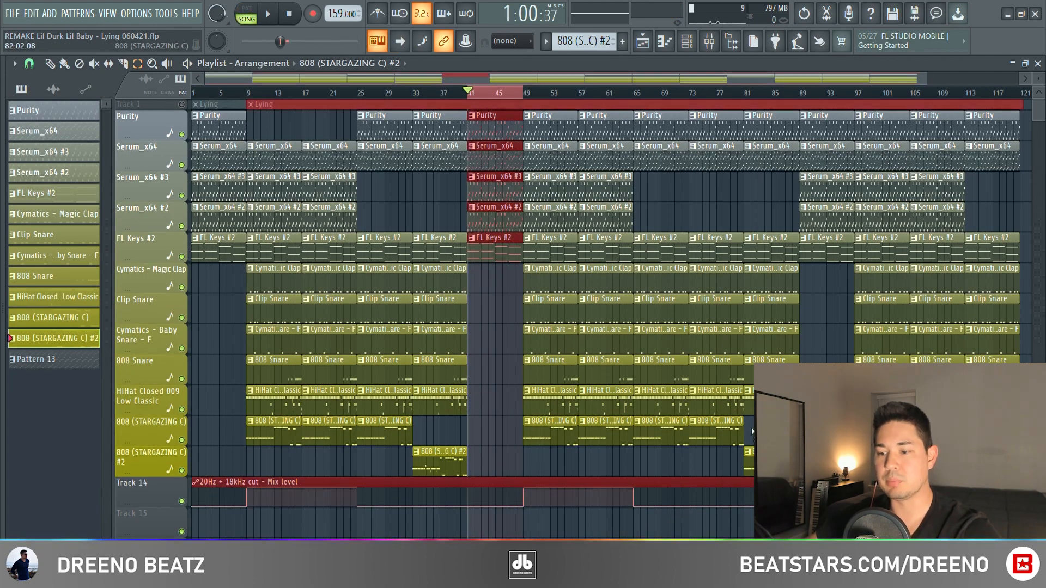
{"action": "key", "text": "ctrl+d"}
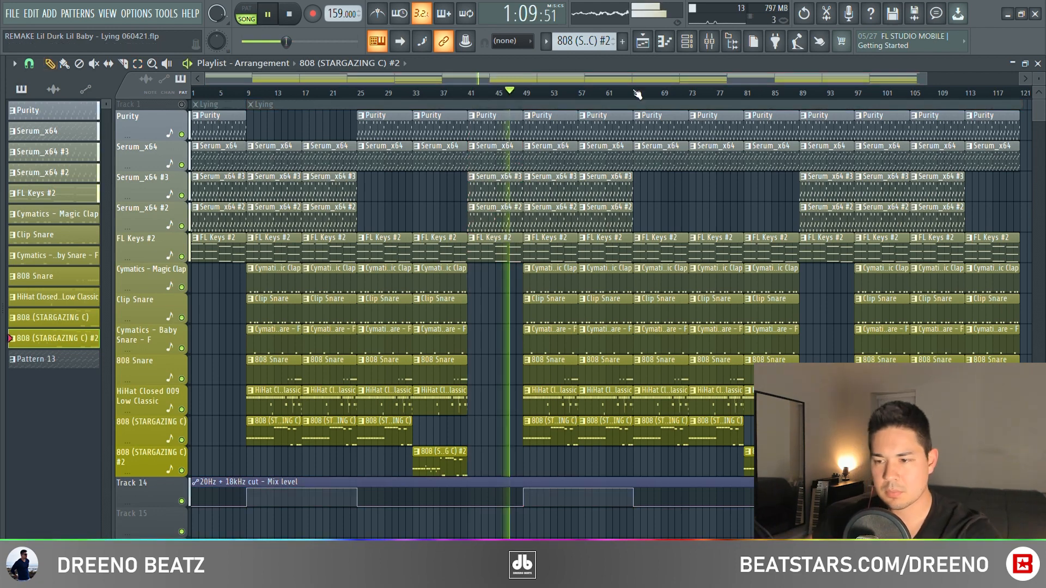